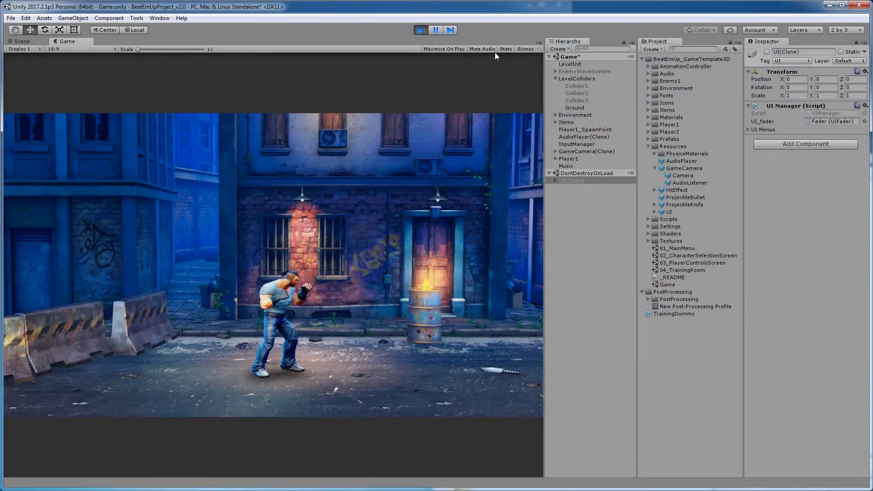
Walk the fighter right, pause the game, and slide GameCamera(Clone)'s X position to about -21
key("Right")
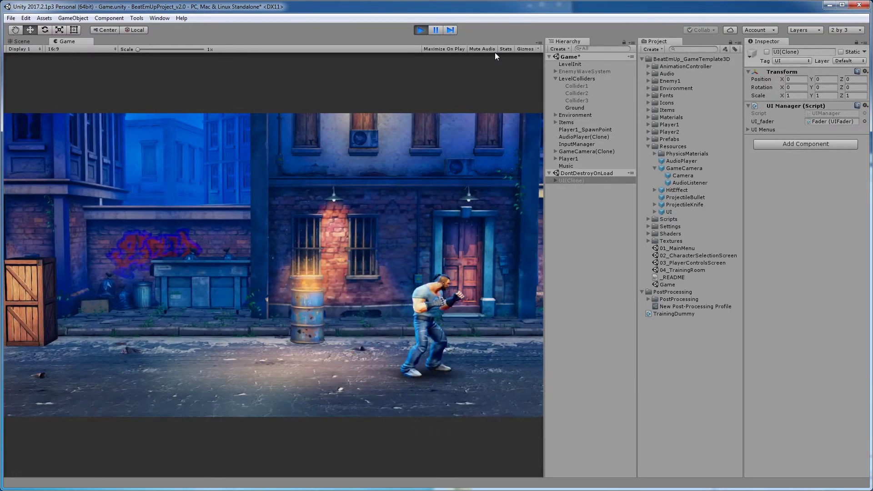
left_click(596, 151)
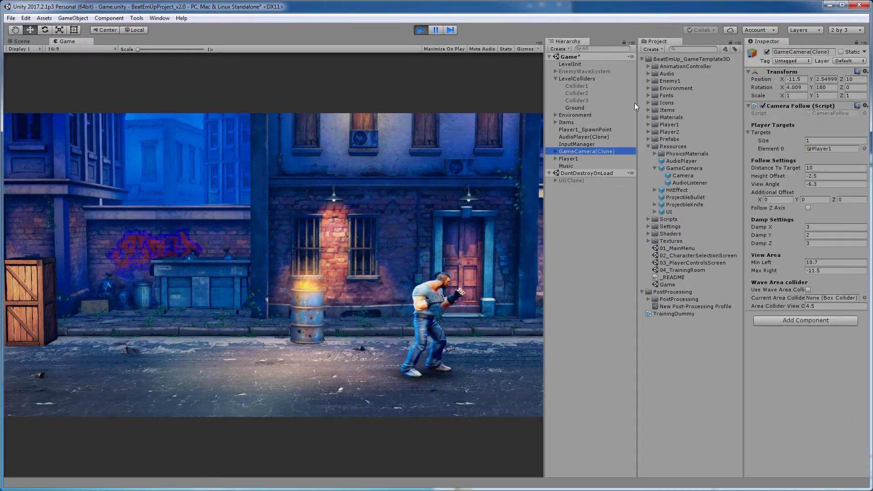
left_click(781, 80)
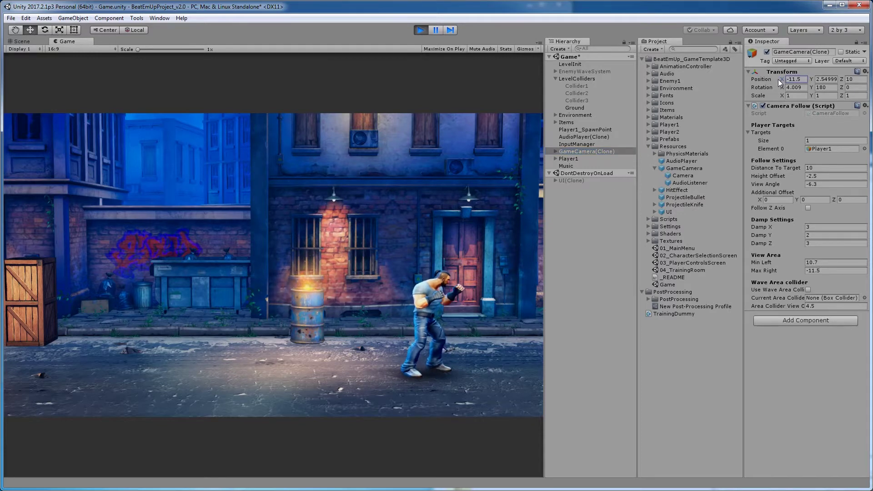
left_click(436, 30)
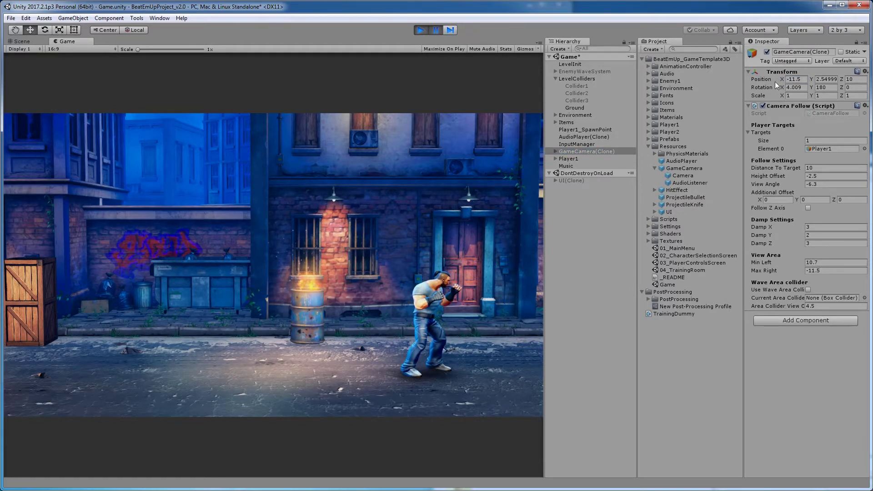
left_click_drag(781, 79, 287, 87)
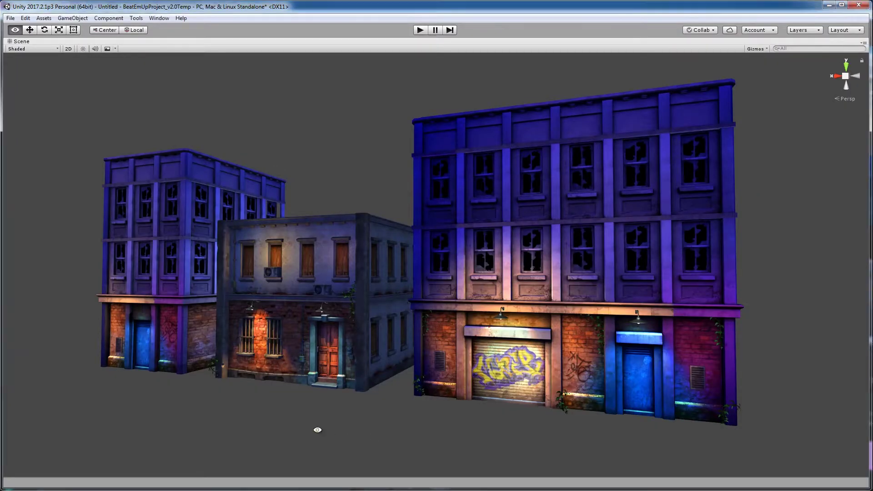
Orbit the scene to view the three lit buildings more frontally
left_click_drag(316, 427, 438, 424, "alt")
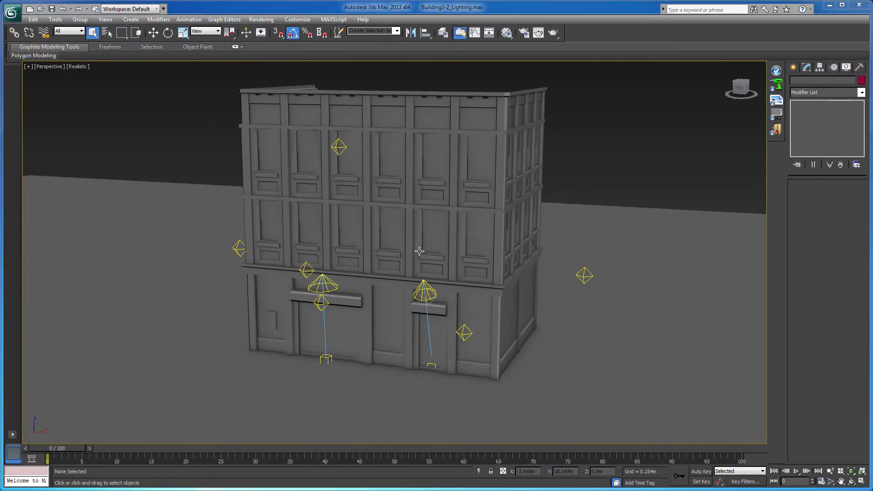
Inspect the three omni lights and the two doorway spotlights around the building
middle_click_drag(426, 249, 409, 255, "alt")
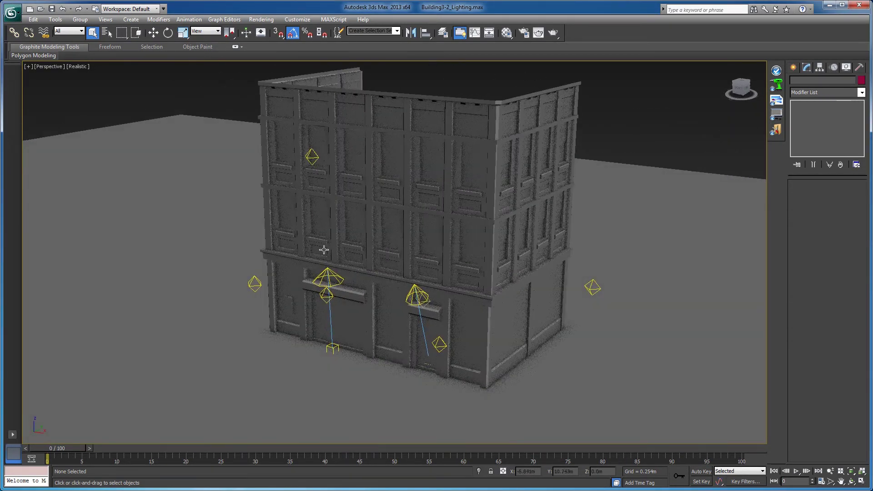
left_click(253, 280)
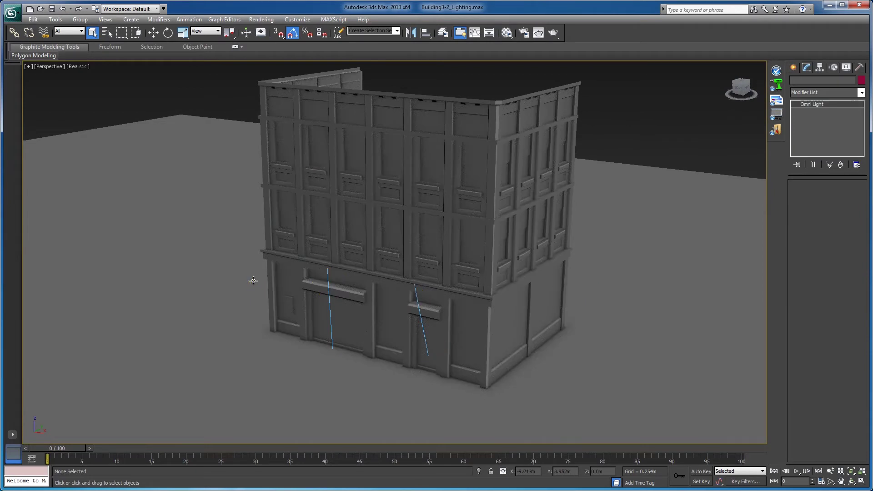
left_click(312, 156)
left_click(592, 287)
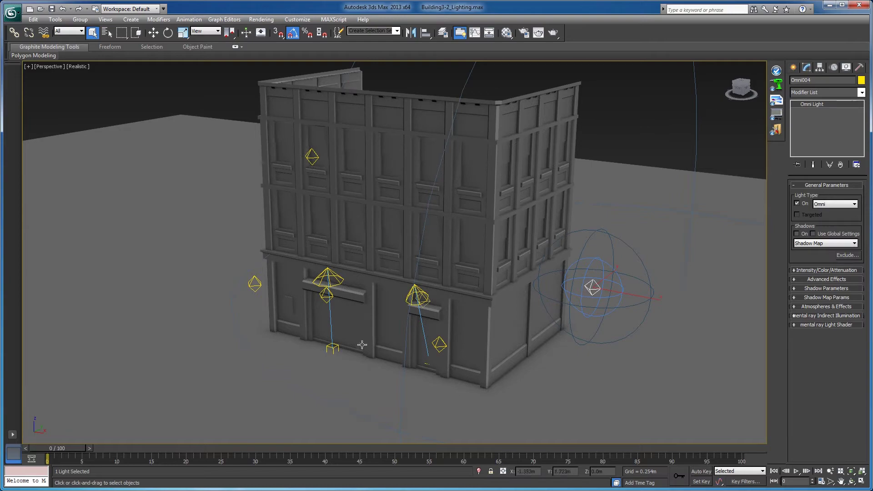
mouse_move(357, 312)
middle_mouse_down("alt")
mouse_move(419, 294)
mouse_move(429, 302)
middle_mouse_up("alt")
scroll(423, 292, "up", 3)
left_click(401, 327)
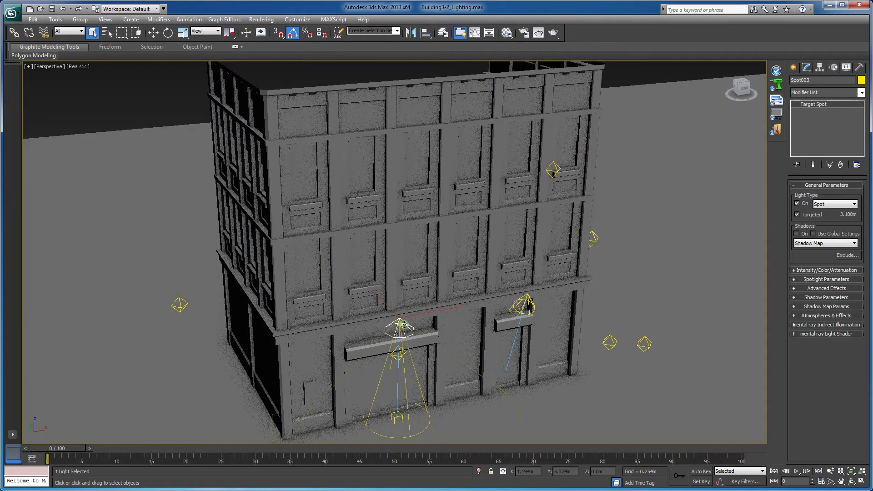
left_click(524, 304)
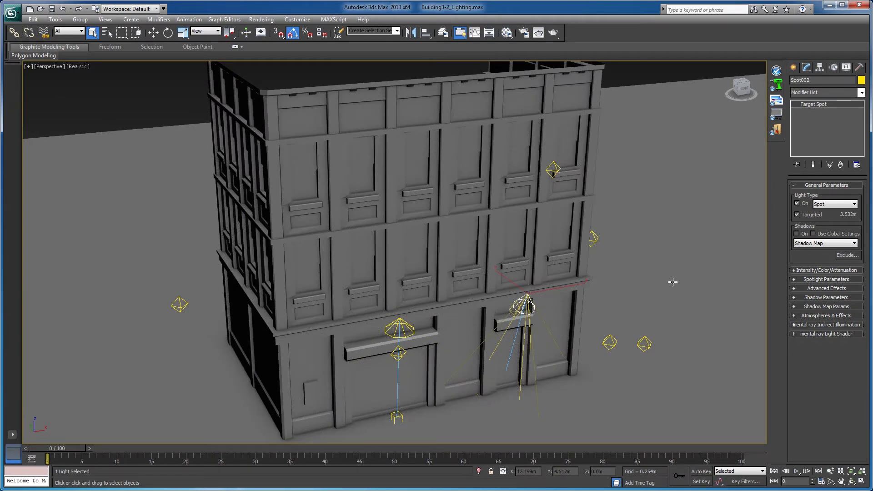
Select Building2 to show its Unwrap UVW modifier on map channel 2
left_click(452, 159)
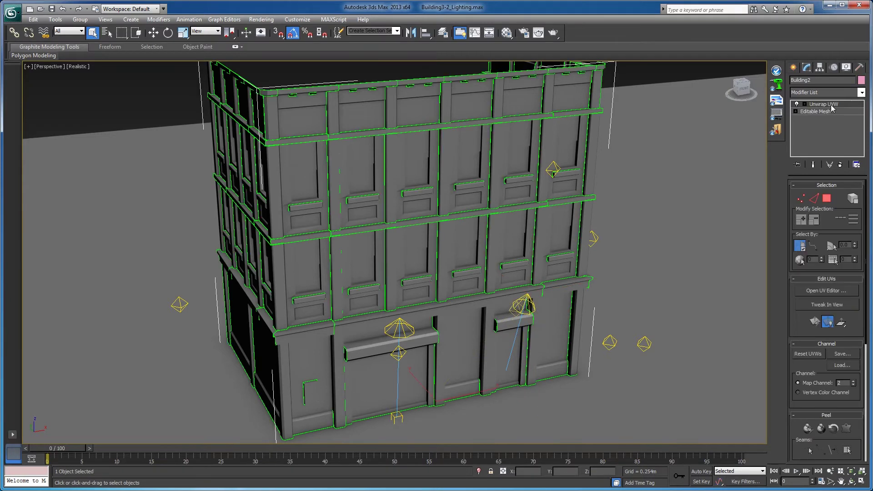
double_click(842, 383)
left_click(830, 292)
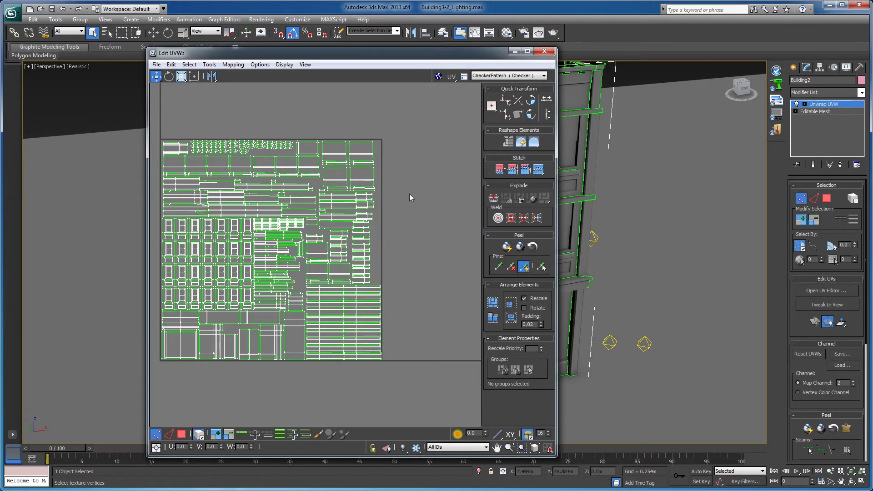
scroll(410, 197, "up", 2)
middle_click_drag(397, 196, 407, 230)
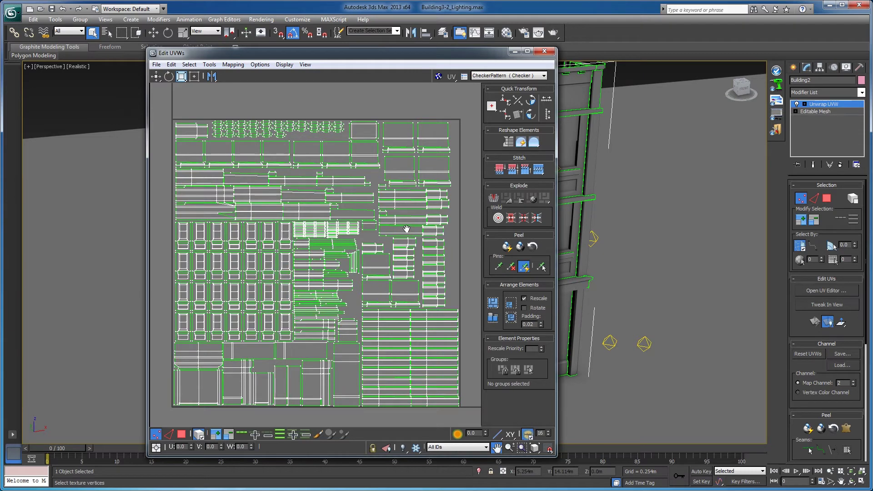
right_click(407, 230)
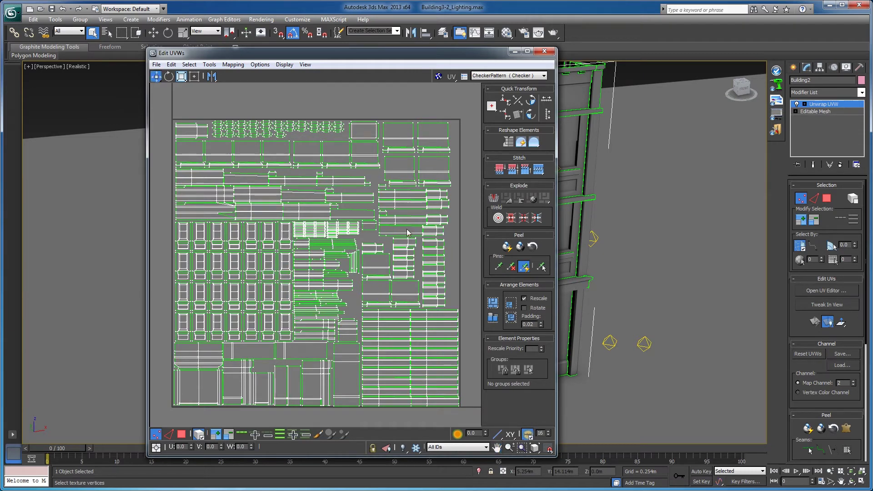
left_click(546, 55)
mouse_move(478, 260)
middle_mouse_down("alt")
mouse_move(511, 263)
mouse_move(457, 253)
middle_mouse_up("alt")
scroll(511, 263, "up", 3)
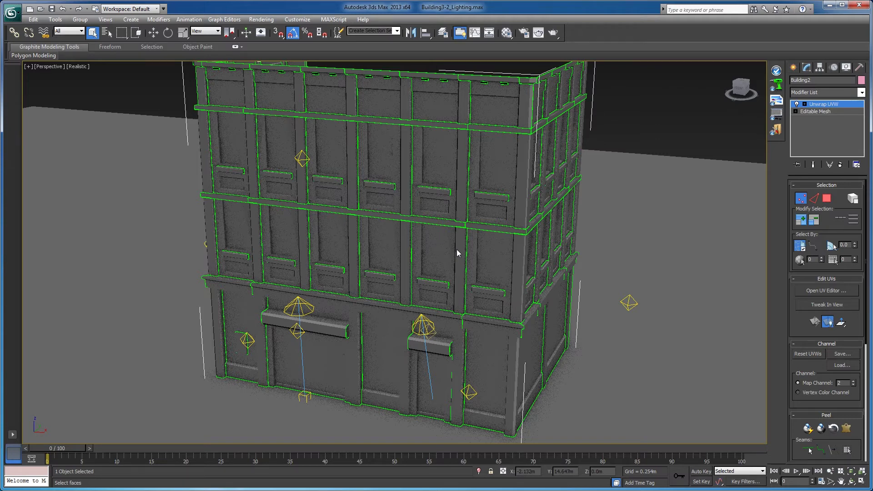
Bring up Render To Texture from the Rendering menu and move it aside
left_click(262, 19)
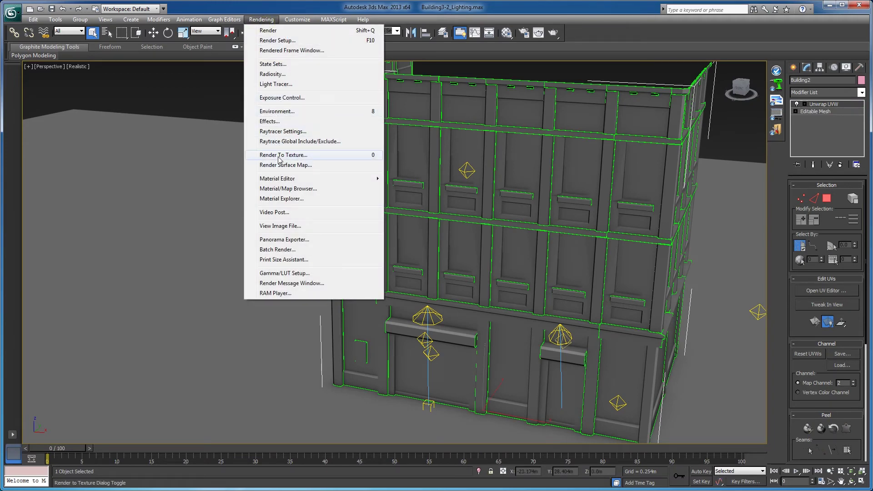
left_click(279, 160)
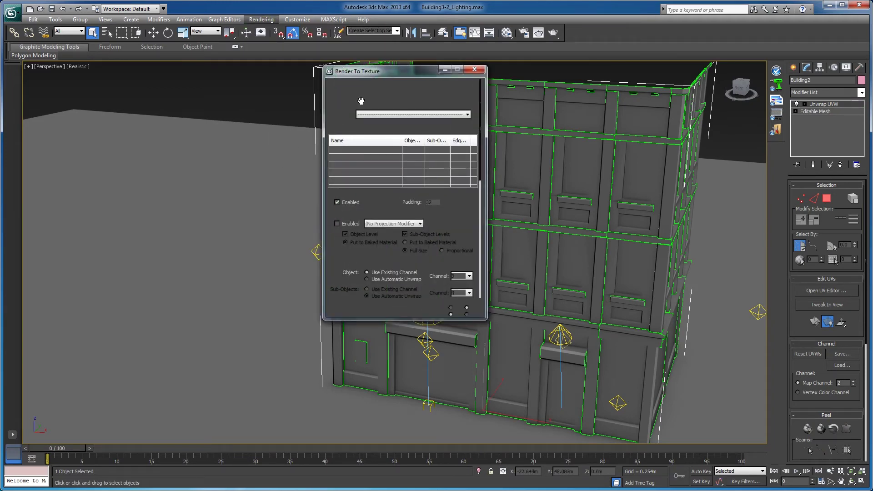
left_click_drag(398, 71, 193, 65)
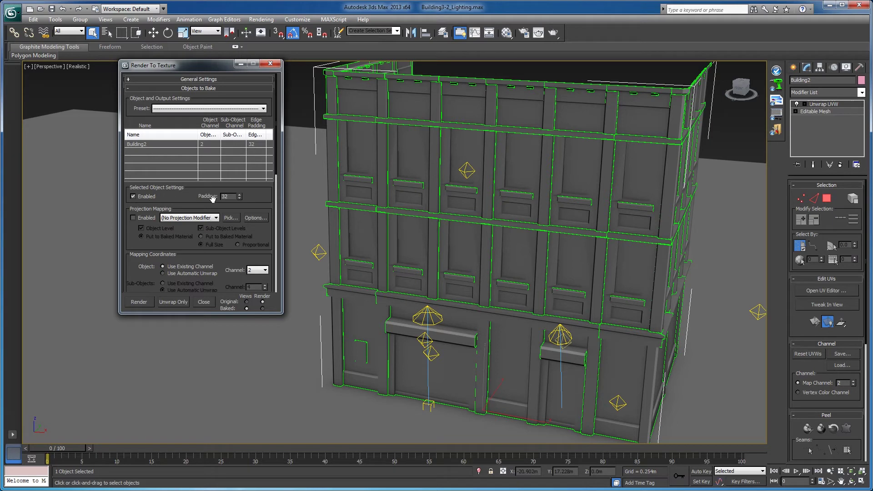
scroll(212, 198, "down", 5)
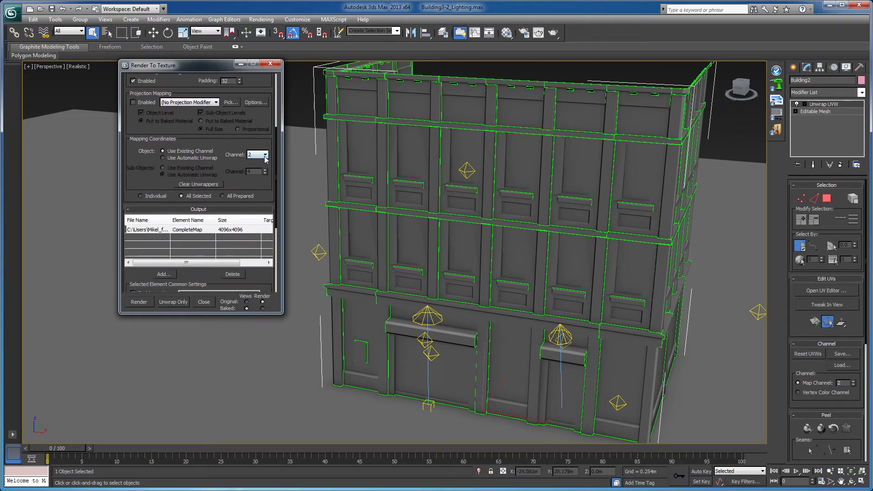
Keep map channel 2, set the CompleteMap size to 1024x1024, and render the bake
left_click(265, 155)
left_click(257, 168)
left_click_drag(140, 183, 143, 117)
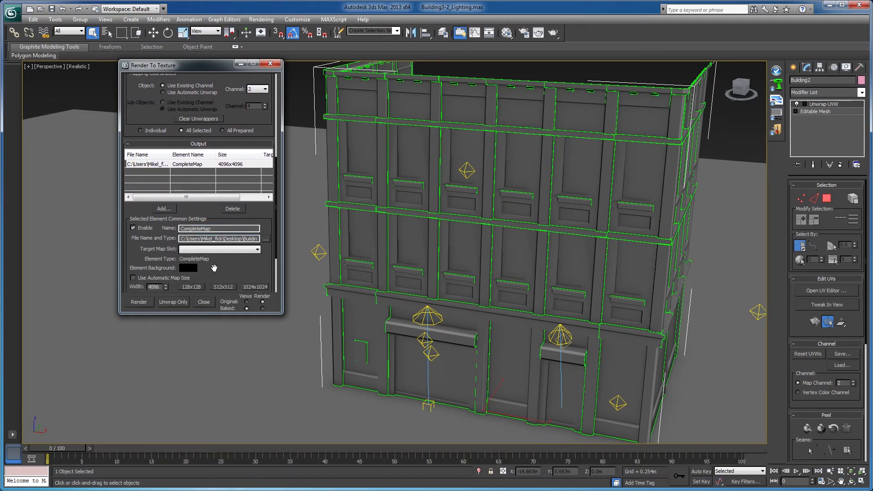
scroll(233, 271, "down", 2)
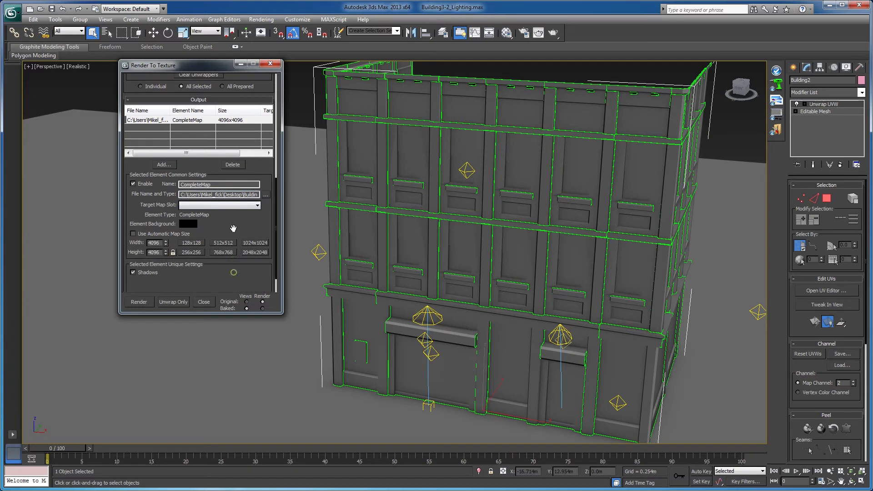
left_click(251, 243)
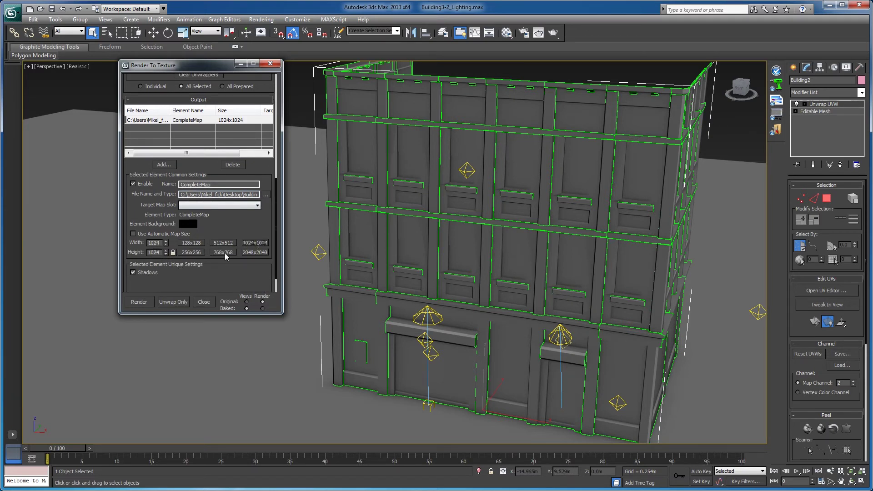
left_click(139, 302)
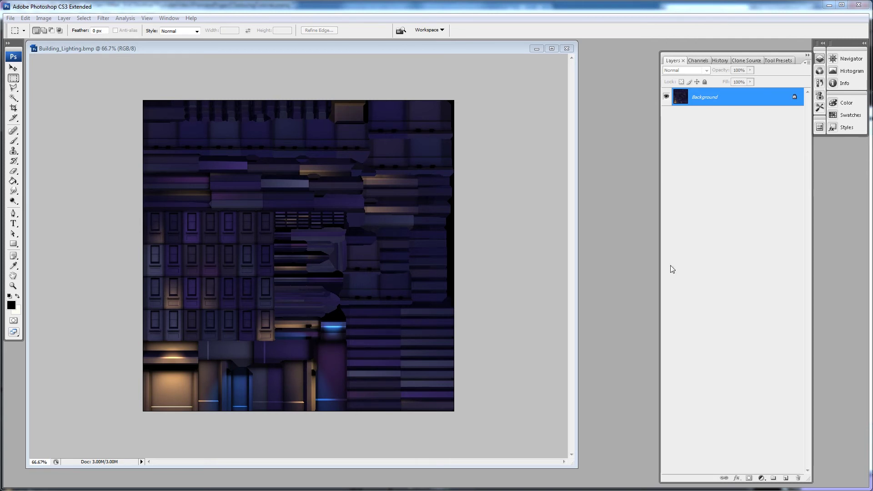
Add a Levels adjustment layer with a lowered white input to brighten the lightmap
left_click(762, 480)
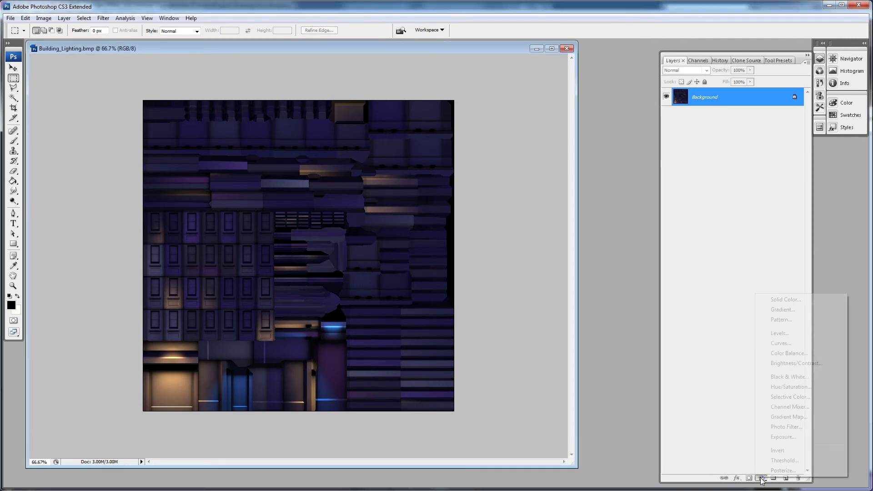
left_click(779, 333)
left_click_drag(753, 185, 680, 187)
left_click(786, 122)
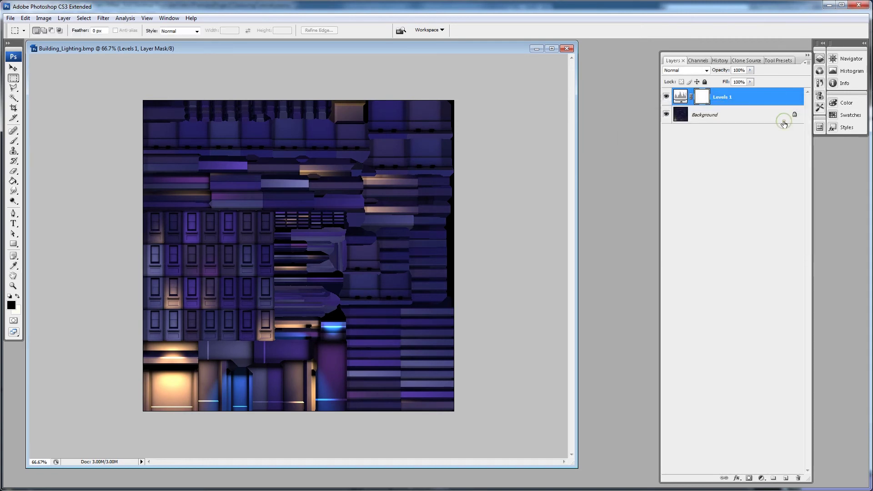
Add a Hue/Saturation adjustment layer boosting Saturation to about +30
left_click(762, 478)
left_click(791, 383)
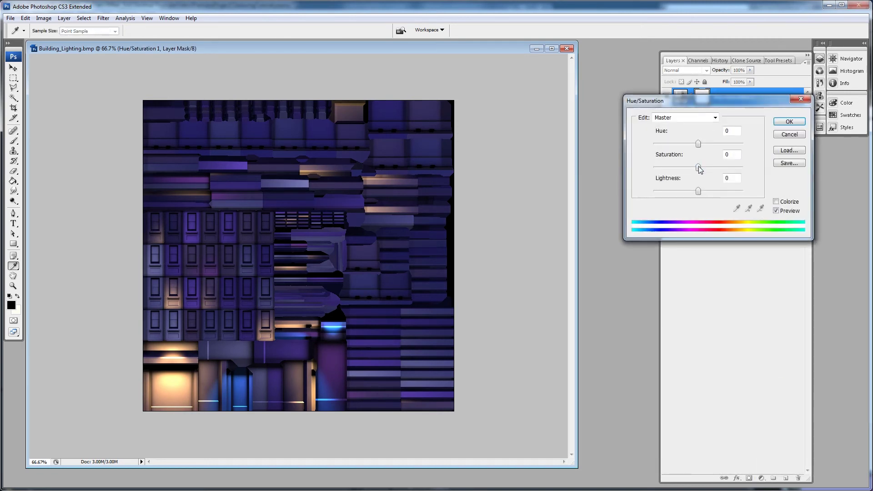
left_click_drag(699, 167, 713, 167)
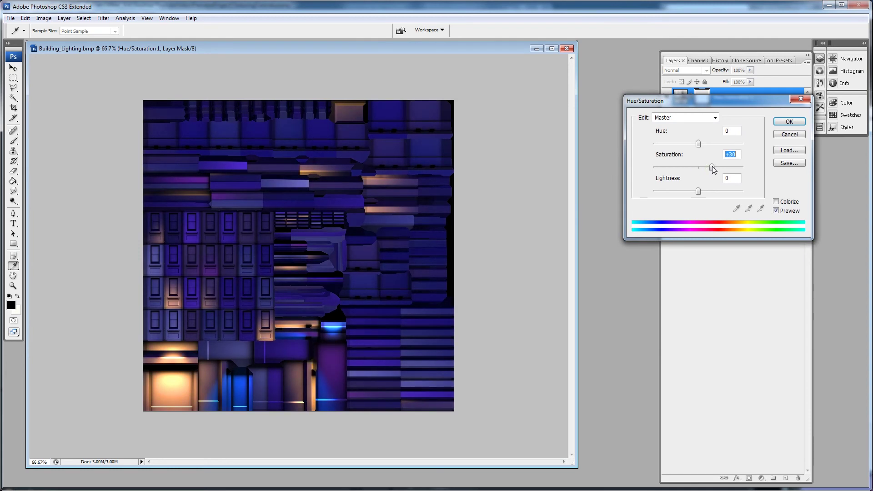
left_click(789, 122)
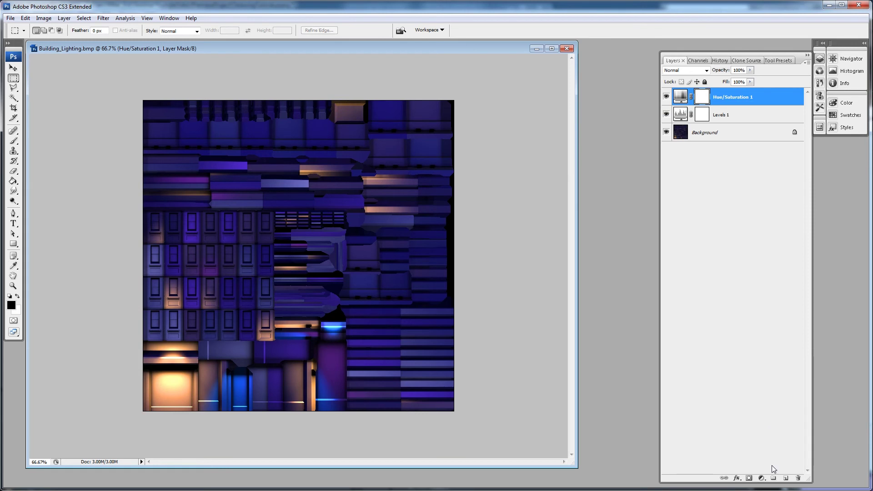
Add a Color Balance layer tinting highlights toward yellow and shadows toward blue and cyan
left_click(761, 478)
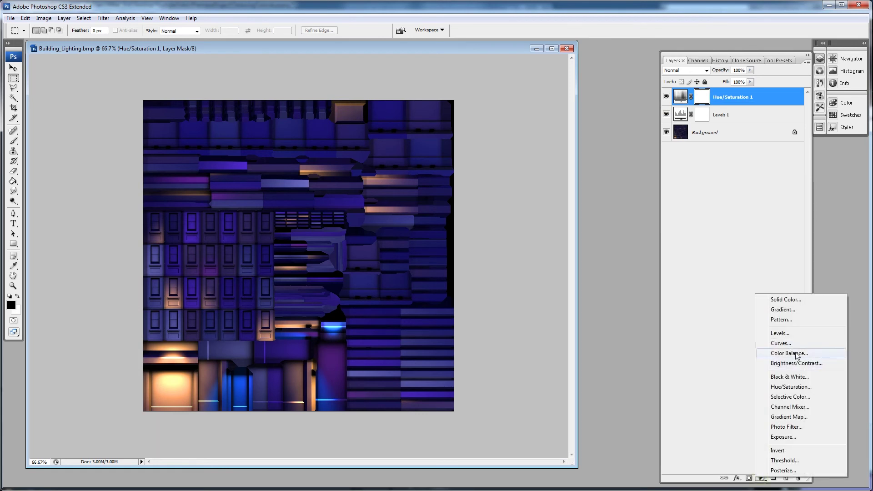
left_click(798, 354)
left_click(734, 189)
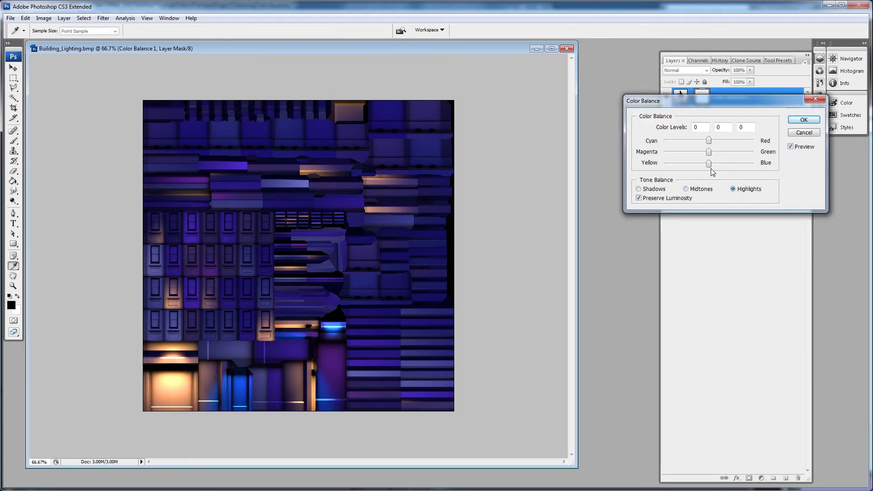
left_click_drag(709, 163, 702, 163)
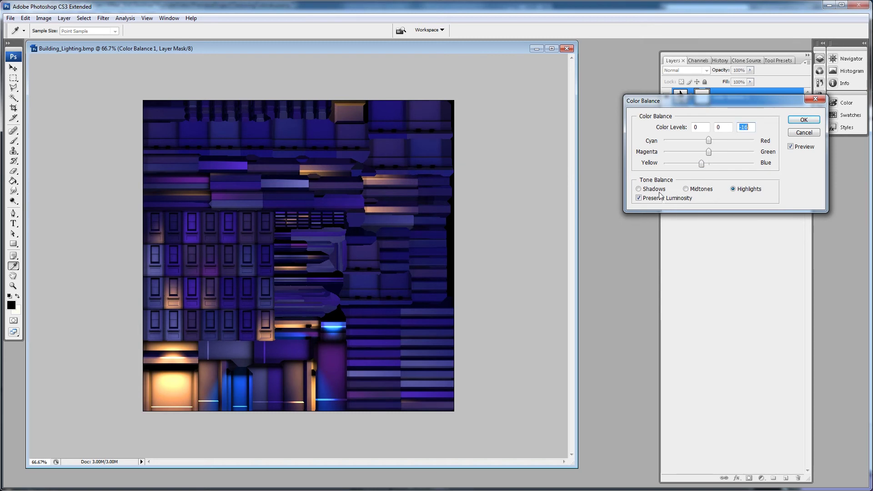
left_click(639, 189)
left_click_drag(710, 166, 706, 141)
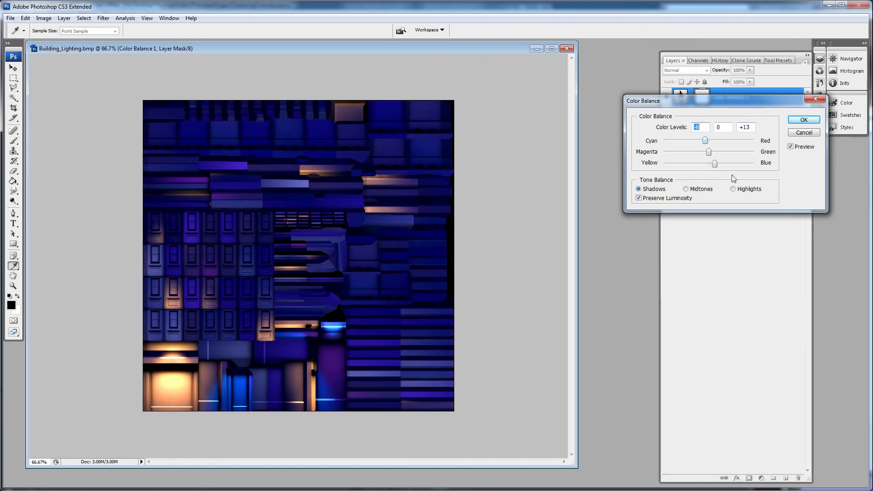
left_click(804, 123)
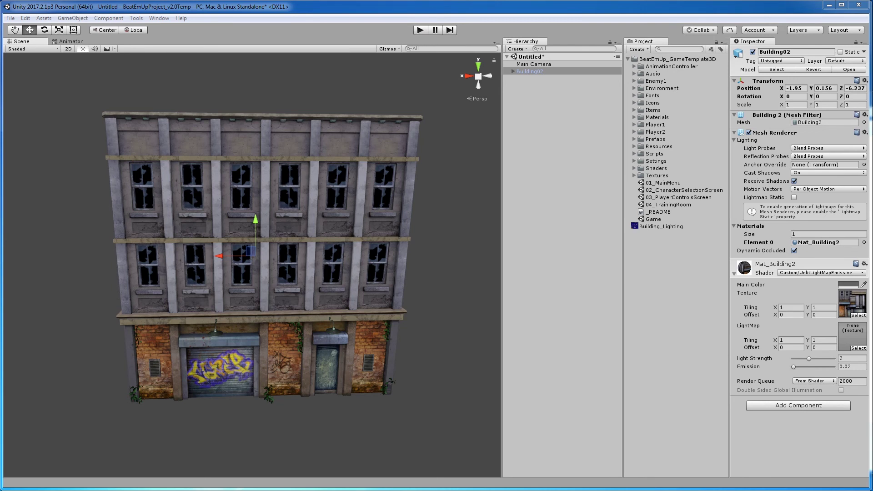
Assign Building_Lighting as the LightMap texture on Building02's material and view the result
left_click(655, 226)
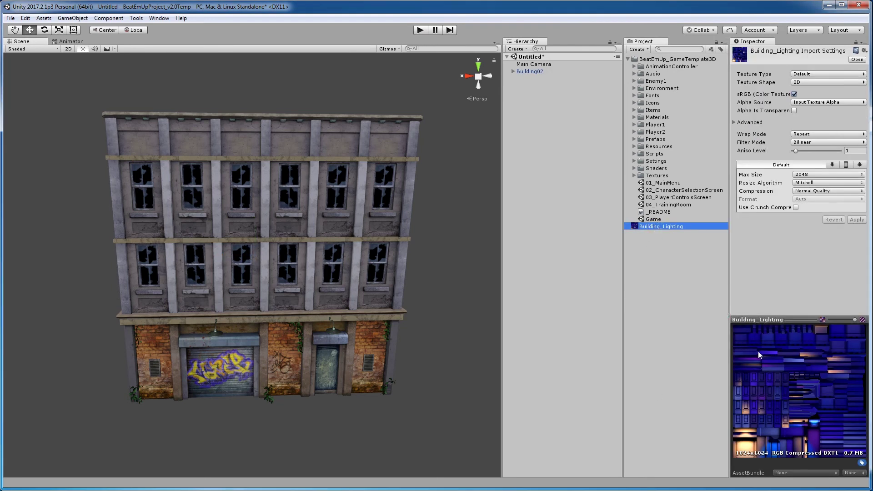
left_click(533, 72)
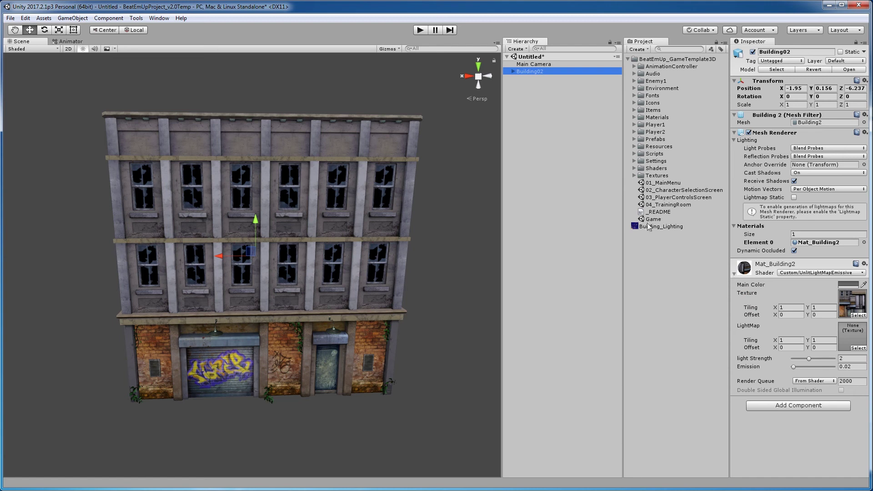
mouse_move(648, 227)
left_mouse_down()
mouse_move(642, 254)
mouse_move(855, 336)
left_mouse_up()
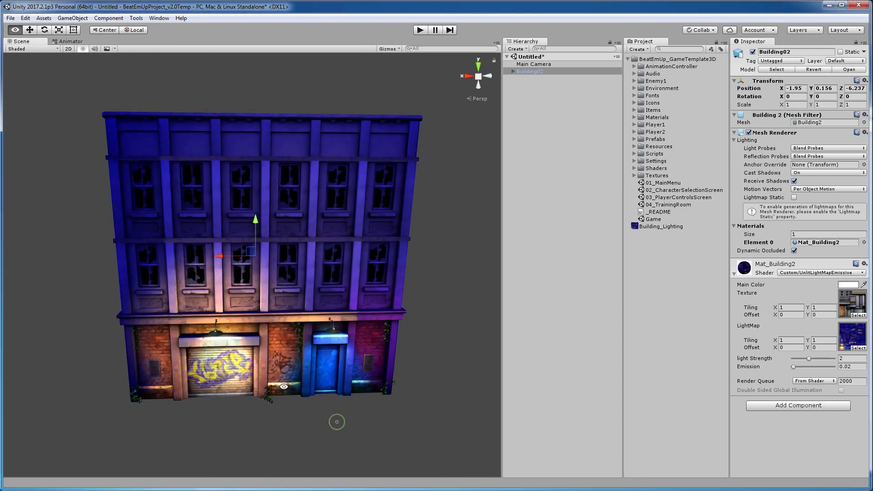
mouse_move(335, 419)
right_mouse_down()
mouse_move(239, 394)
mouse_move(338, 383)
right_mouse_up()
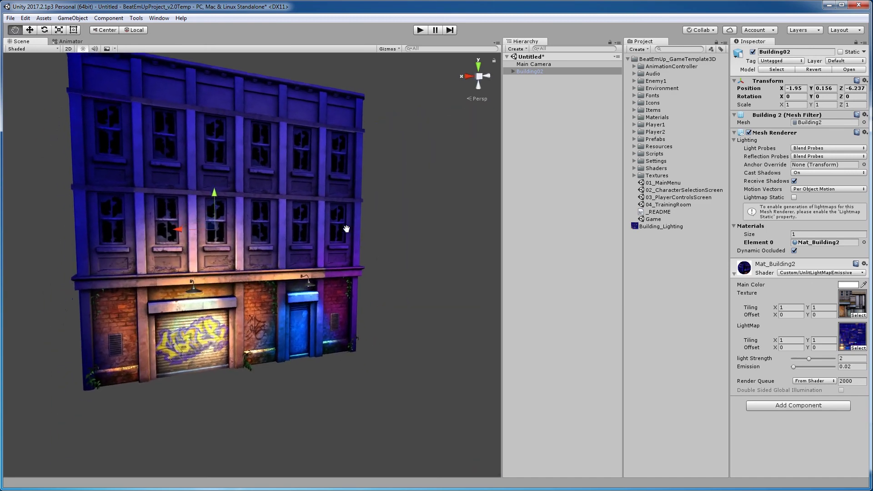